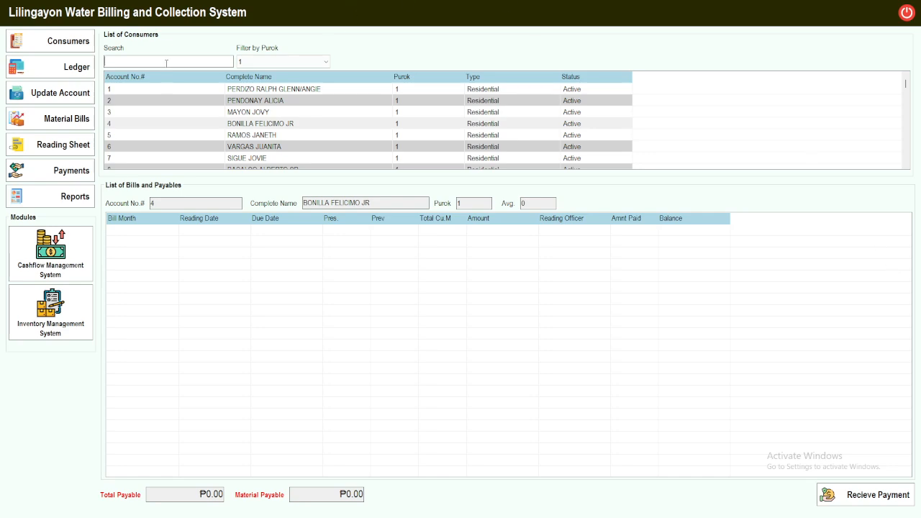
Search the consumer list by the consumer's first name and select the second matching account to load its bills.
{"action": "type", "text": "rey"}
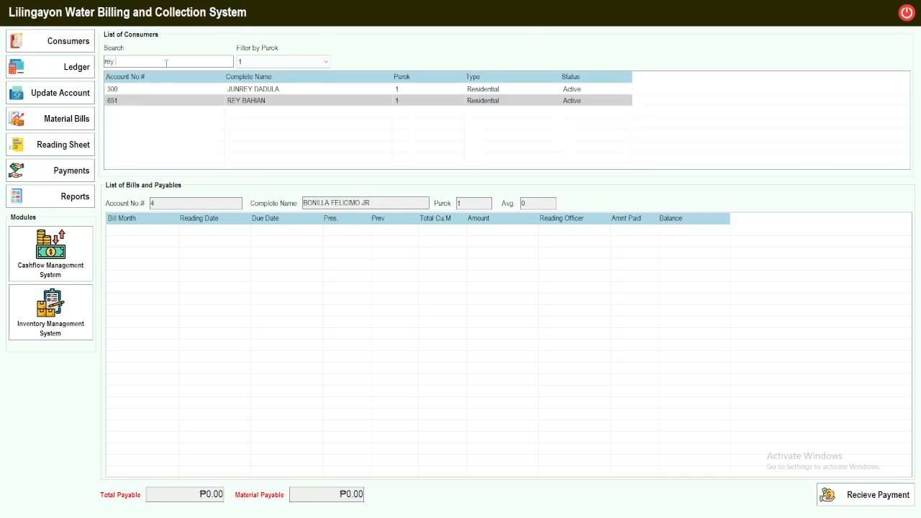
{"action": "left_click", "coordinate": [163, 105]}
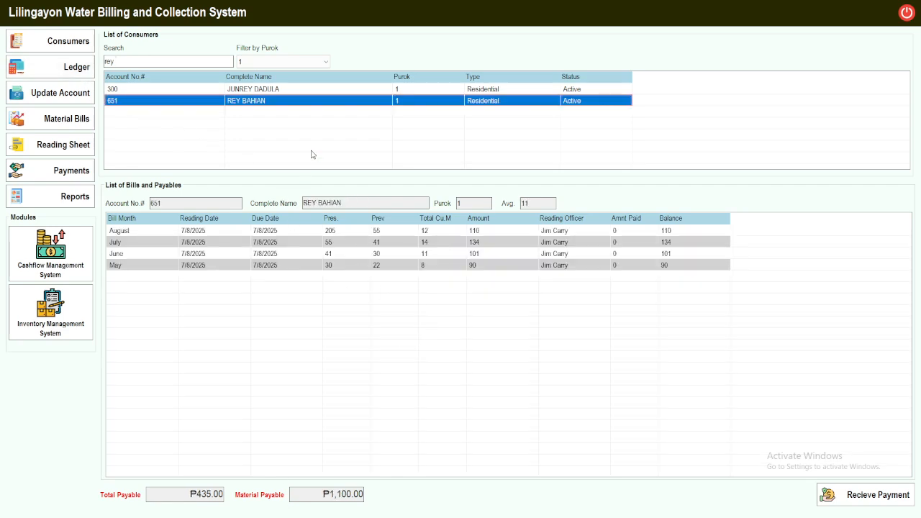
{"action": "left_click", "coordinate": [273, 103]}
{"action": "left_click", "coordinate": [273, 105]}
Examine the selected consumer's unpaid bills for May, June, July and August.
{"action": "left_click_drag", "start_coordinate": [397, 307], "coordinate": [414, 224]}
{"action": "left_click_drag", "start_coordinate": [436, 356], "coordinate": [163, 301]}
{"action": "left_click", "coordinate": [124, 266]}
{"action": "left_click", "coordinate": [124, 255]}
{"action": "left_click", "coordinate": [125, 245]}
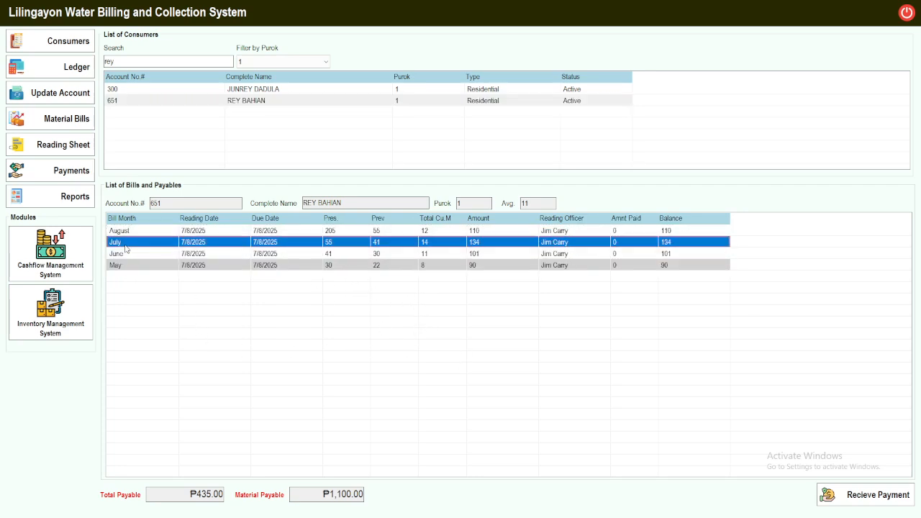
{"action": "left_click", "coordinate": [132, 234]}
{"action": "left_click", "coordinate": [242, 326]}
{"action": "left_click_drag", "start_coordinate": [302, 345], "coordinate": [128, 219]}
{"action": "left_click", "coordinate": [349, 333]}
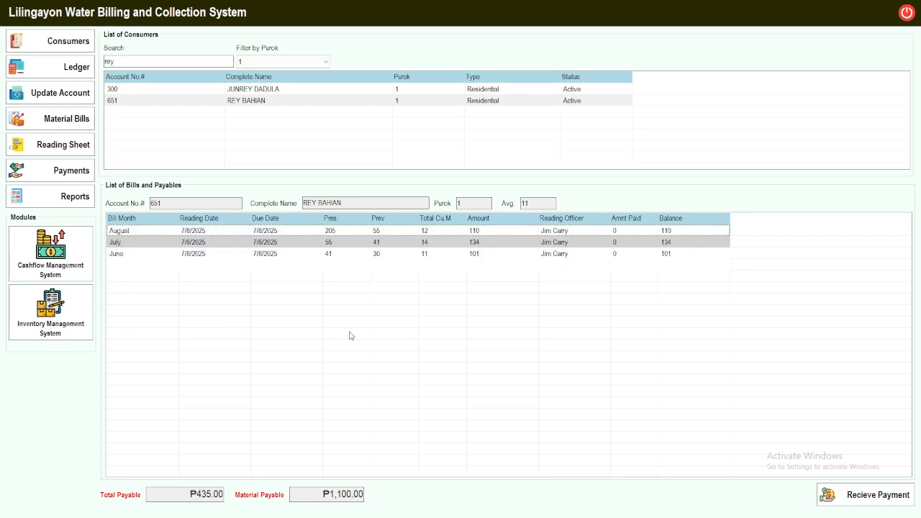
{"action": "left_click_drag", "start_coordinate": [368, 326], "coordinate": [197, 231]}
{"action": "left_click", "coordinate": [211, 292]}
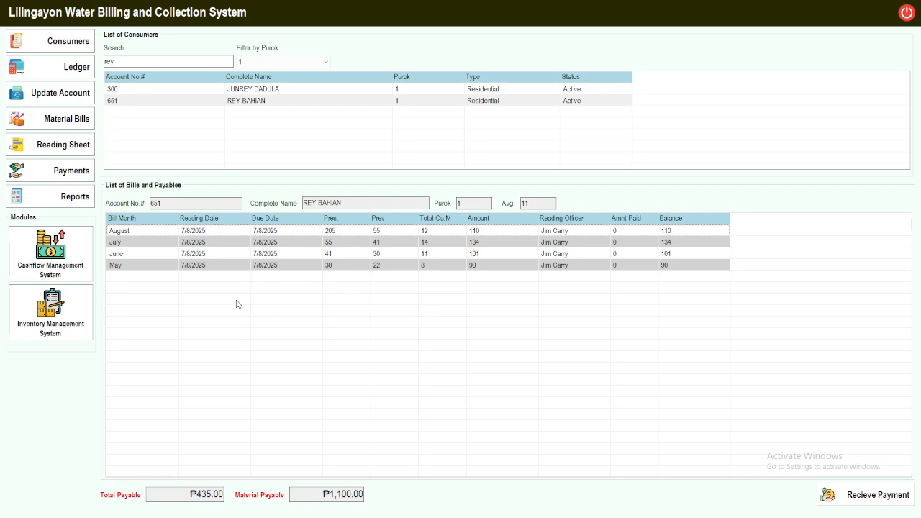
{"action": "left_click_drag", "start_coordinate": [172, 306], "coordinate": [158, 249]}
{"action": "left_click", "coordinate": [512, 358]}
{"action": "left_click", "coordinate": [255, 105]}
{"action": "left_click", "coordinate": [349, 339]}
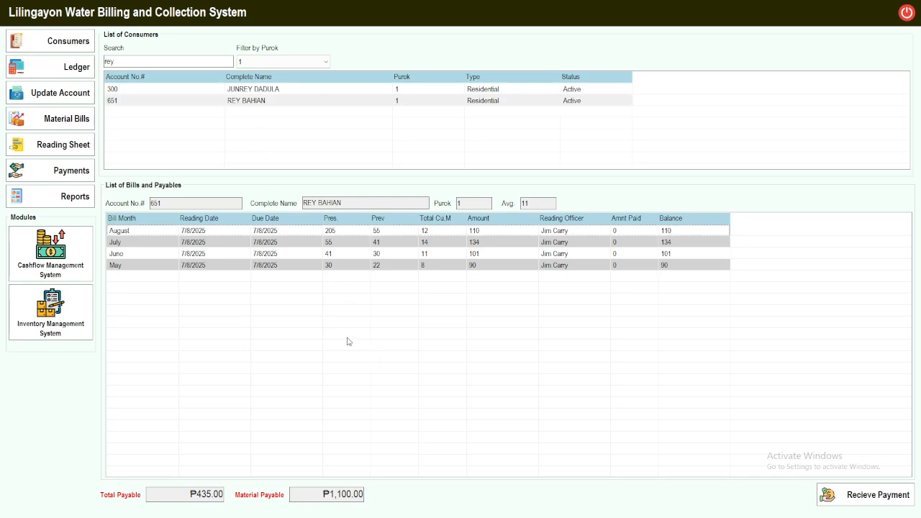
{"action": "left_click", "coordinate": [301, 105]}
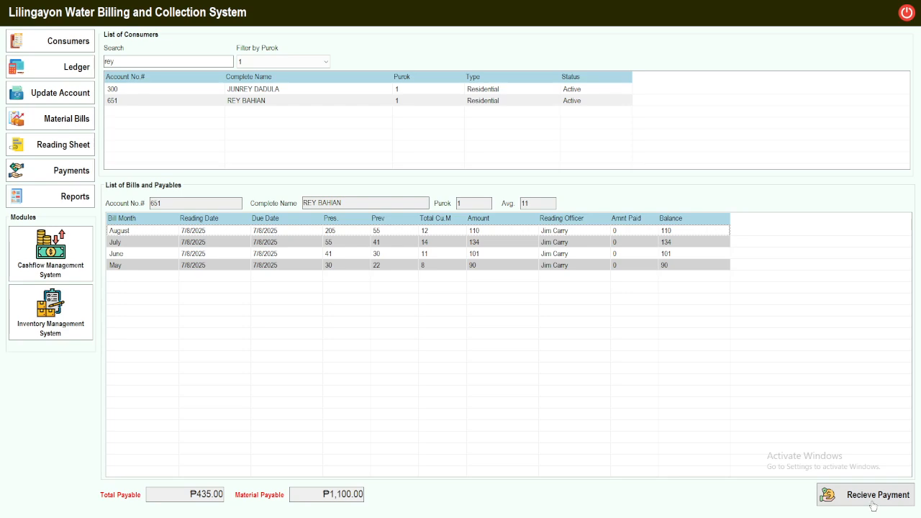
{"action": "left_click", "coordinate": [873, 506]}
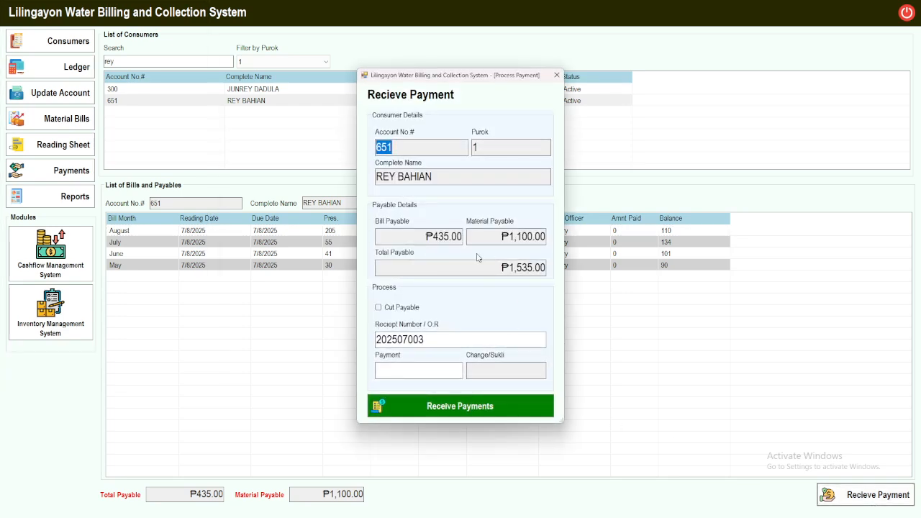
{"action": "left_click", "coordinate": [556, 75]}
{"action": "left_click", "coordinate": [259, 101]}
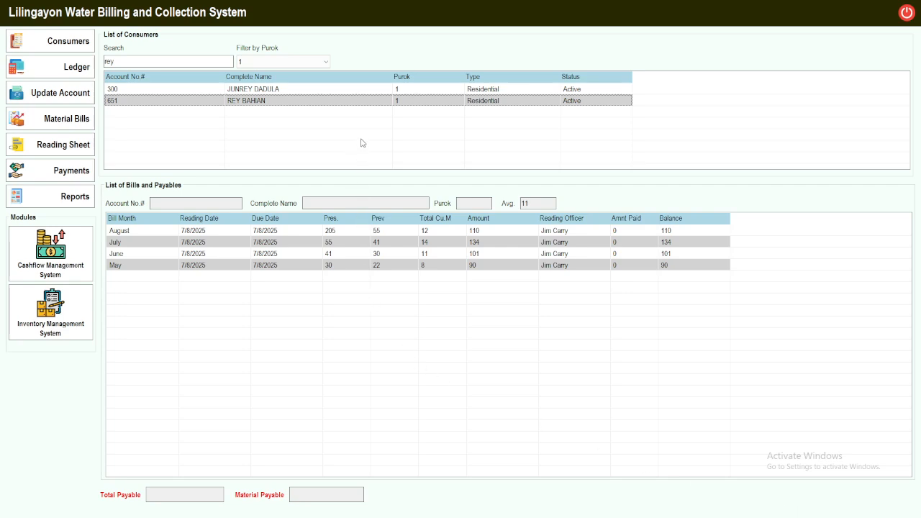
{"action": "left_click", "coordinate": [366, 103]}
{"action": "left_click", "coordinate": [353, 113]}
{"action": "left_click", "coordinate": [341, 100]}
{"action": "left_click", "coordinate": [341, 89]}
{"action": "left_click", "coordinate": [407, 158]}
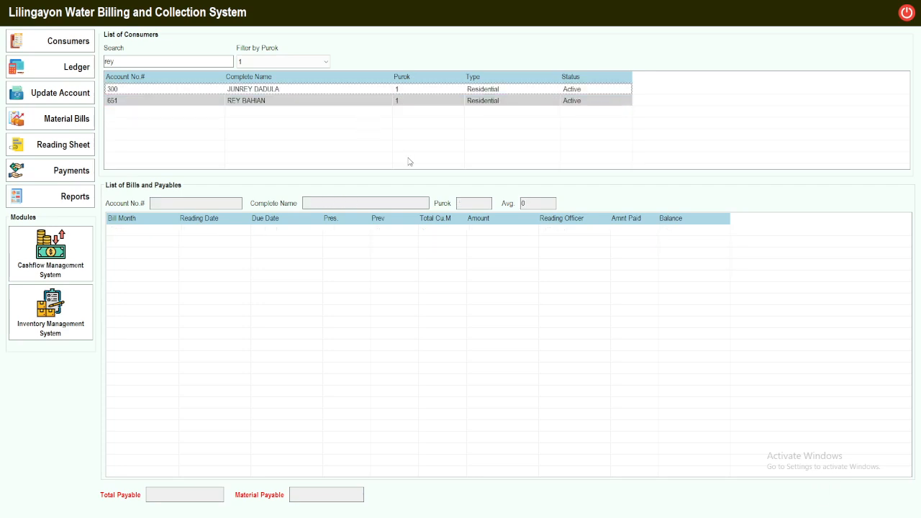
Open the payment form for the second listed consumer and review the consumer details and the bill, material and total payables.
{"action": "left_click", "coordinate": [377, 99]}
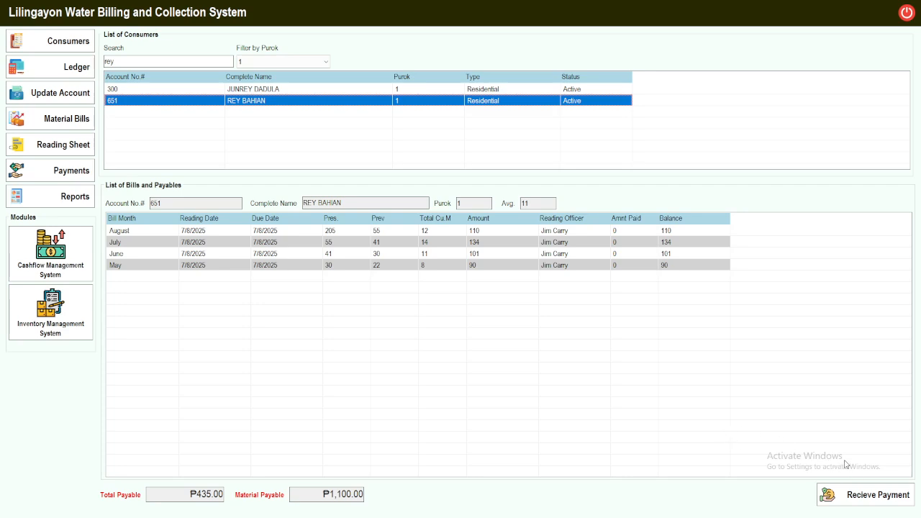
{"action": "left_click", "coordinate": [868, 496]}
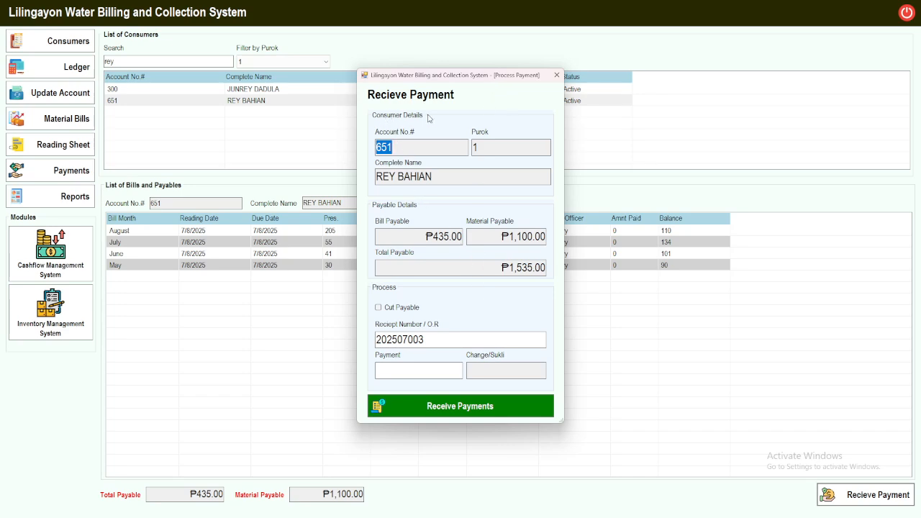
{"action": "left_click", "coordinate": [486, 146]}
{"action": "left_click_drag", "start_coordinate": [465, 175], "coordinate": [374, 177]}
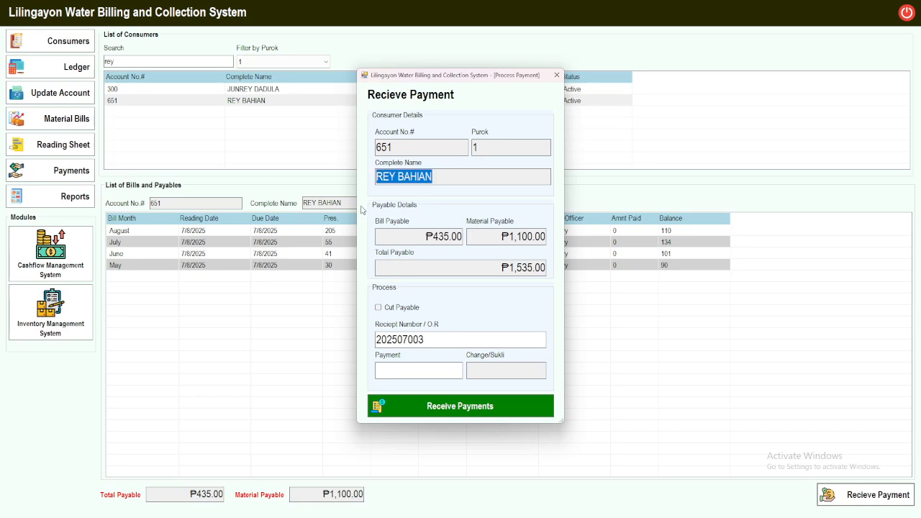
{"action": "left_click", "coordinate": [441, 240]}
{"action": "left_click_drag", "start_coordinate": [442, 239], "coordinate": [468, 242]}
{"action": "left_click", "coordinate": [433, 238]}
{"action": "left_click_drag", "start_coordinate": [408, 238], "coordinate": [548, 241]}
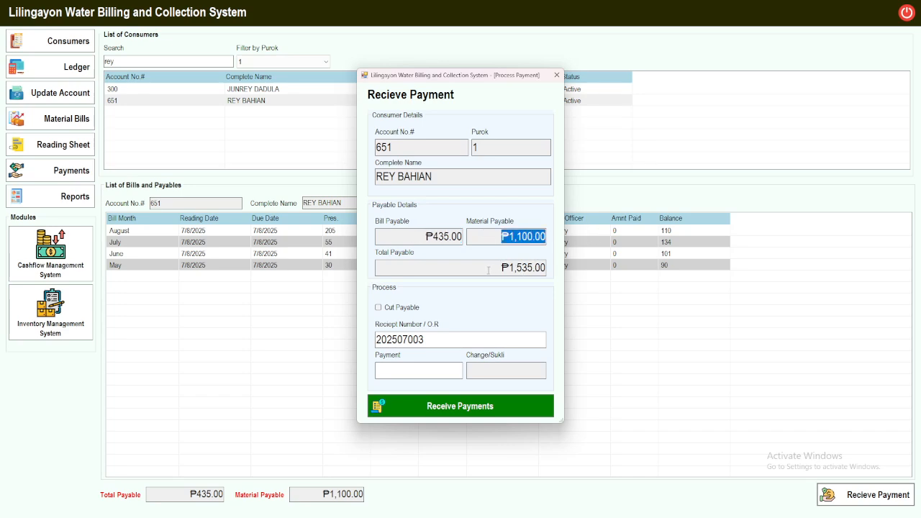
{"action": "key", "text": "Tab"}
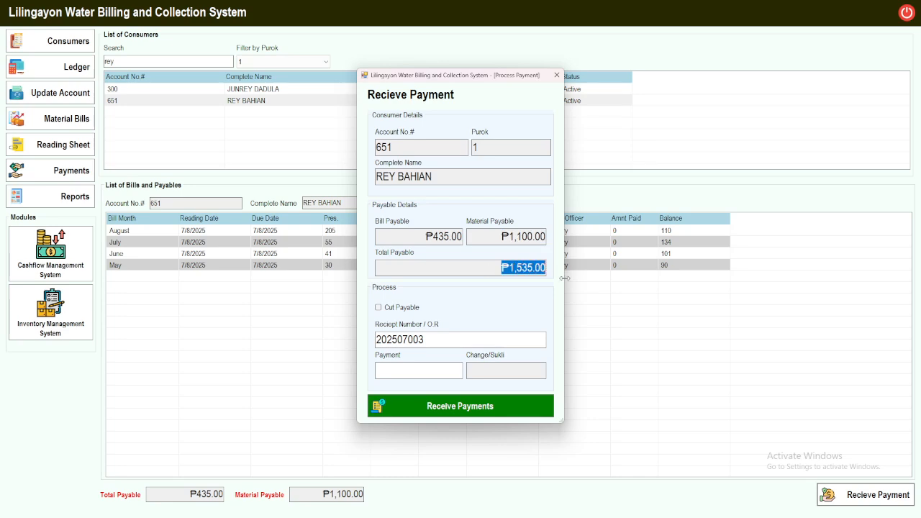
{"action": "left_click", "coordinate": [491, 270]}
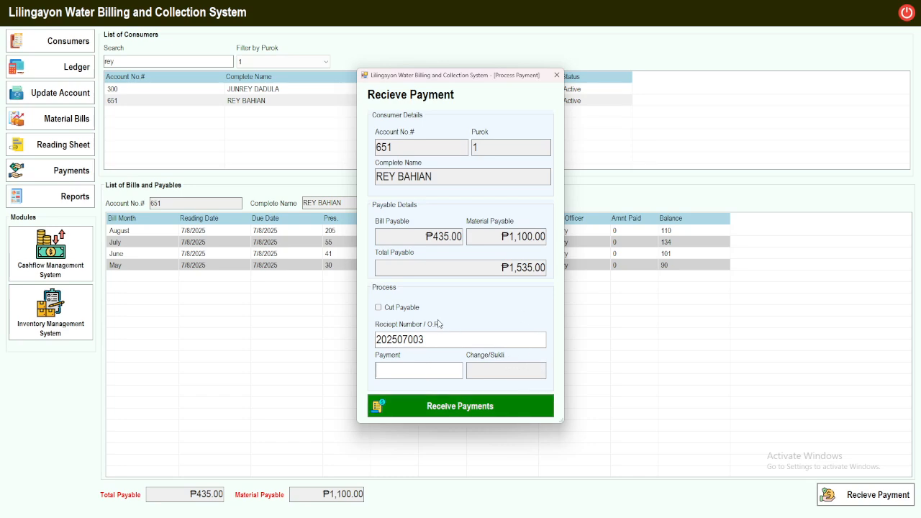
Receive a payment of 400 for the consumer, generate the printable receipt and close its preview.
{"action": "left_click", "coordinate": [439, 370]}
{"action": "type", "text": "400"}
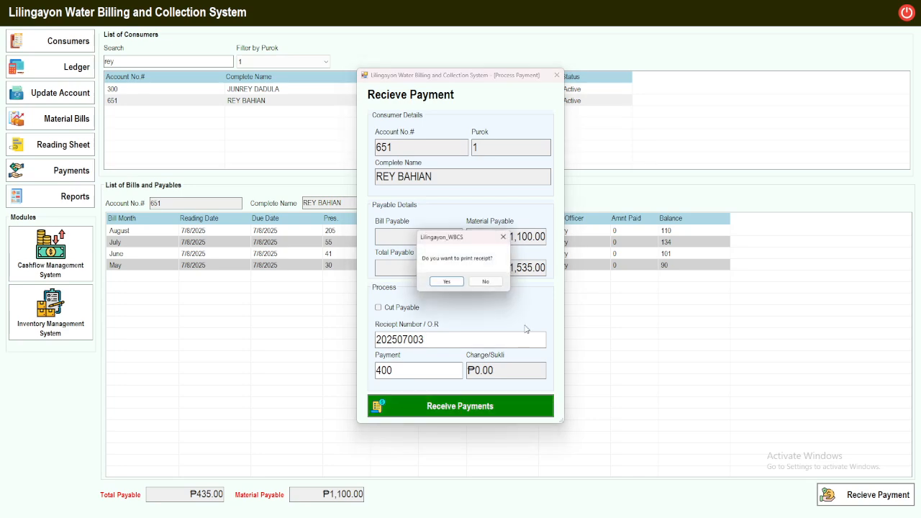
{"action": "left_click", "coordinate": [455, 414]}
{"action": "left_click", "coordinate": [449, 284]}
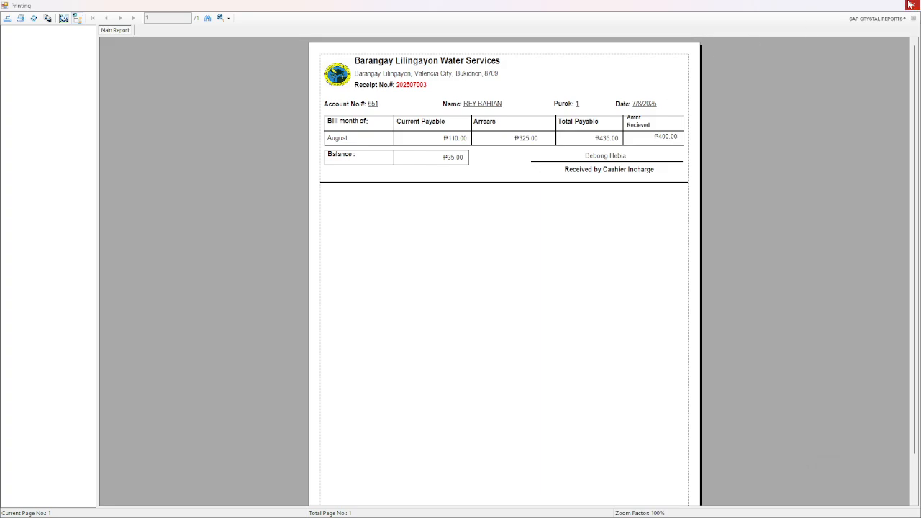
{"action": "left_click", "coordinate": [910, 5]}
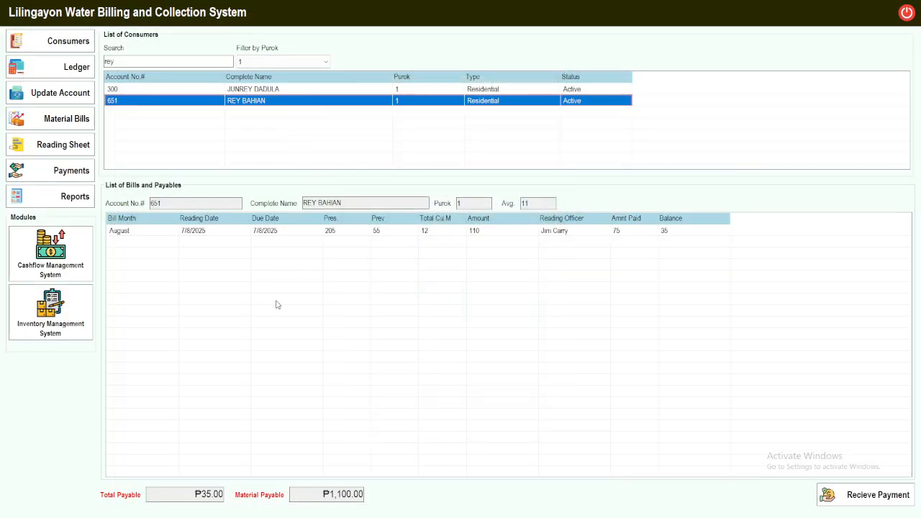
Check the consumer's total payable and the August bill's balance following the payment.
{"action": "double_click", "coordinate": [205, 494]}
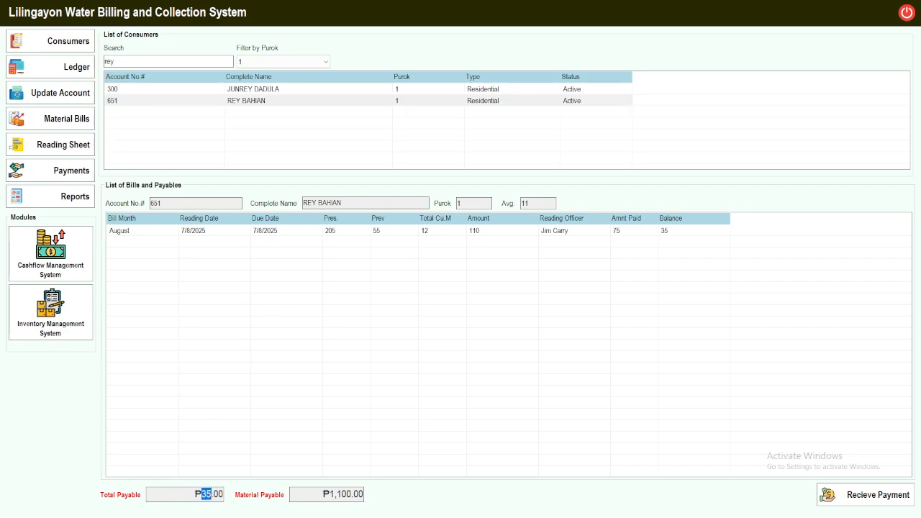
{"action": "left_click", "coordinate": [322, 352]}
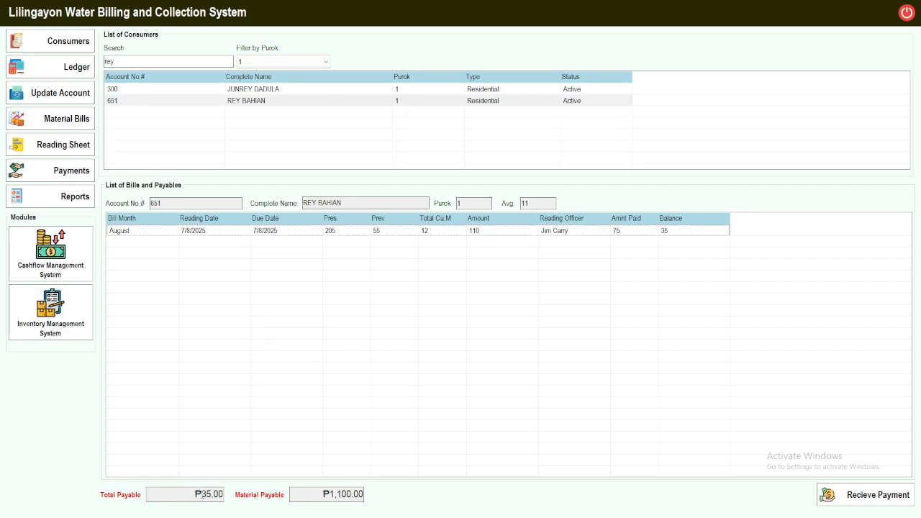
{"action": "mouse_move", "coordinate": [203, 494]}
{"action": "left_mouse_down"}
{"action": "mouse_move", "coordinate": [225, 493]}
{"action": "mouse_move", "coordinate": [213, 495]}
{"action": "left_mouse_up"}
{"action": "left_click", "coordinate": [331, 388]}
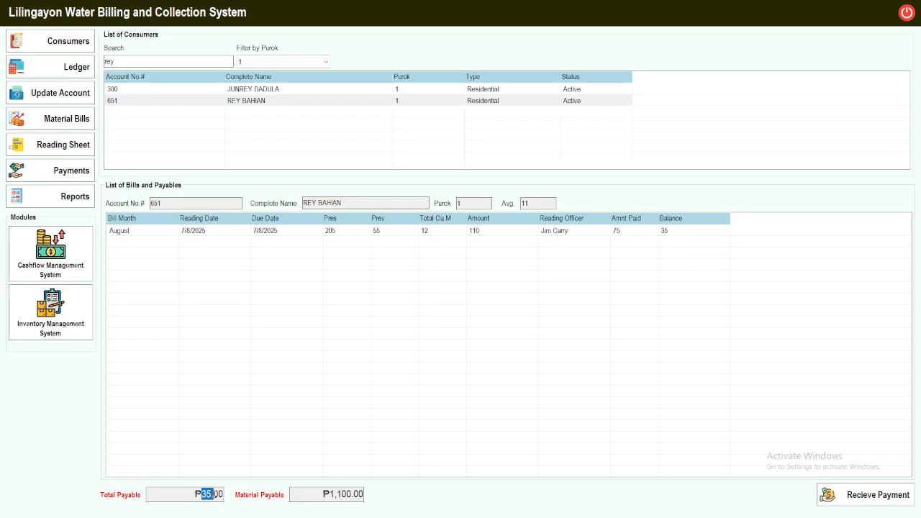
{"action": "left_click", "coordinate": [319, 310]}
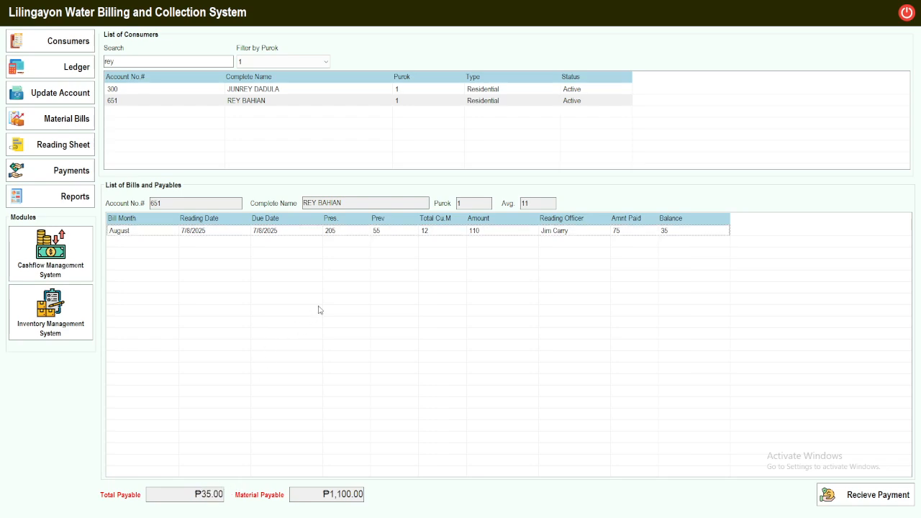
{"action": "left_click_drag", "start_coordinate": [204, 493], "coordinate": [226, 494]}
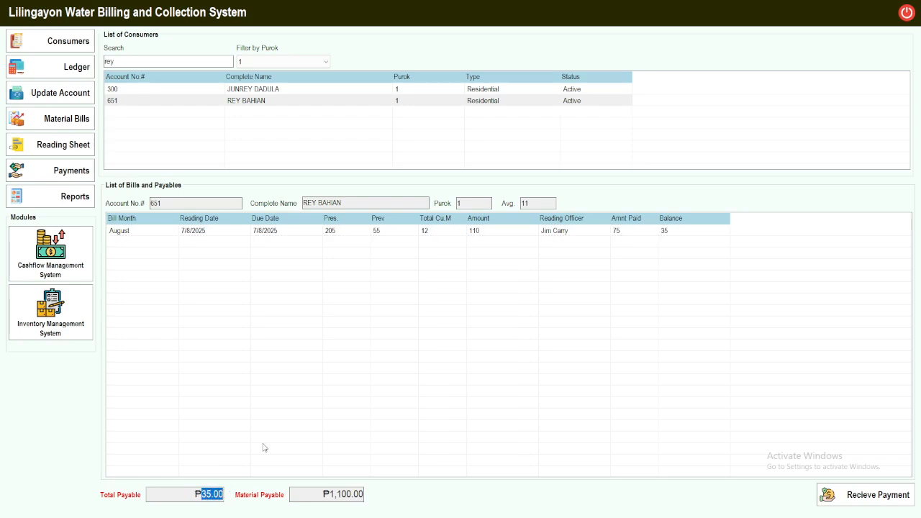
{"action": "left_click", "coordinate": [316, 349]}
{"action": "left_click", "coordinate": [330, 234]}
{"action": "left_click", "coordinate": [341, 309]}
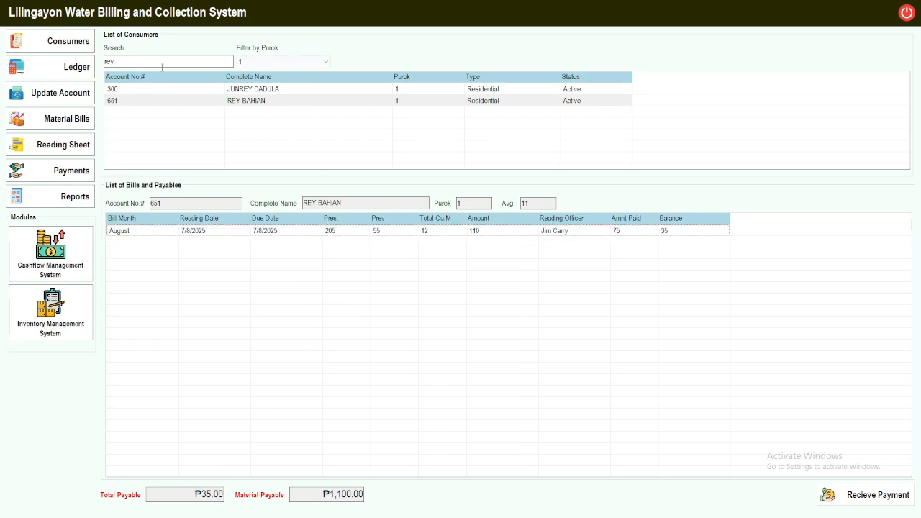
Open the ledger, find the same consumer by first name and select their August bill.
{"action": "left_click", "coordinate": [72, 67]}
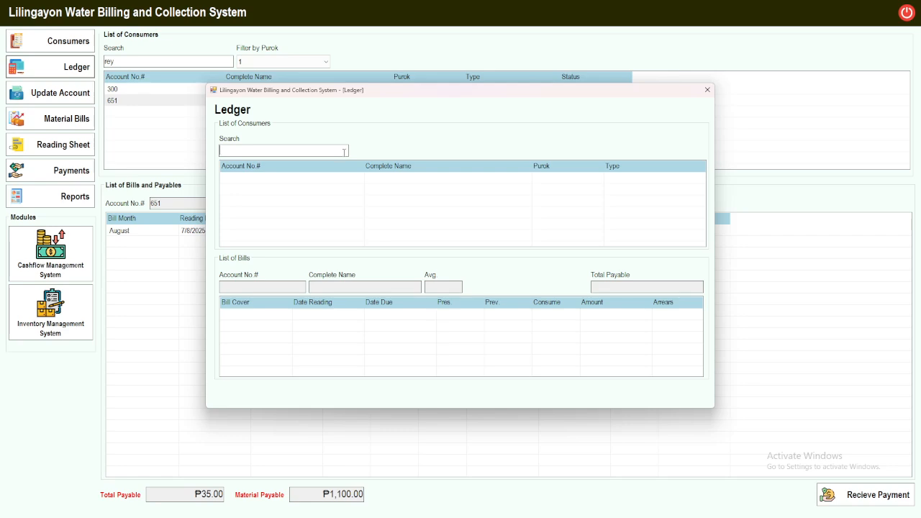
{"action": "type", "text": "rey"}
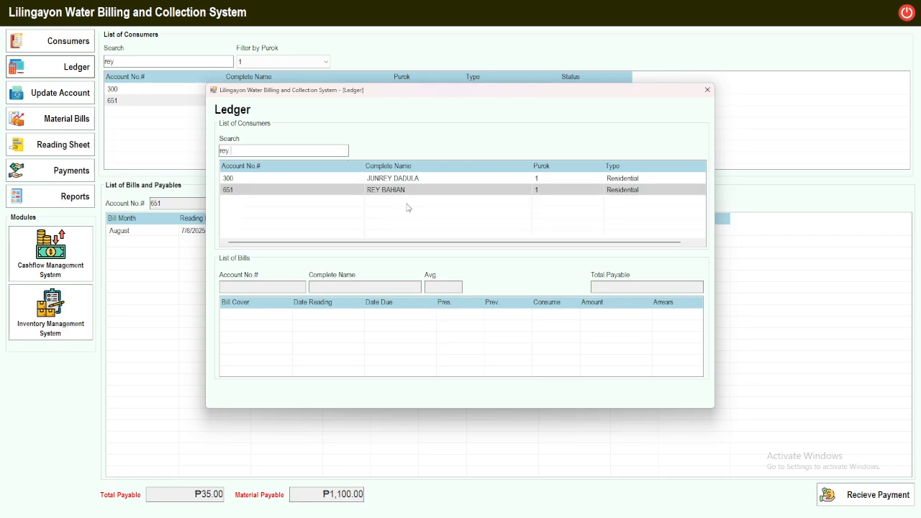
{"action": "left_click", "coordinate": [411, 192]}
{"action": "left_click", "coordinate": [441, 320]}
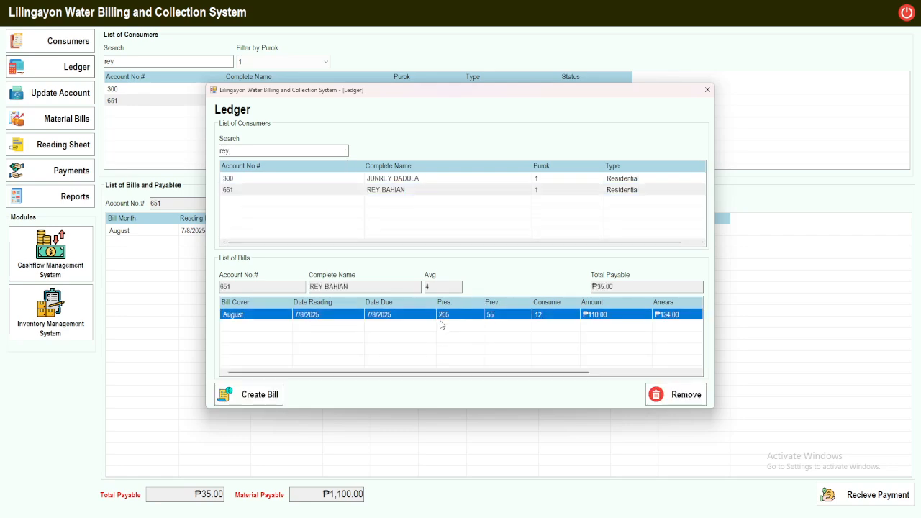
Compare the August bill's amount, arrears and total payable with the consumer's overall total payable in the ledger.
{"action": "left_click_drag", "start_coordinate": [460, 377], "coordinate": [601, 371]}
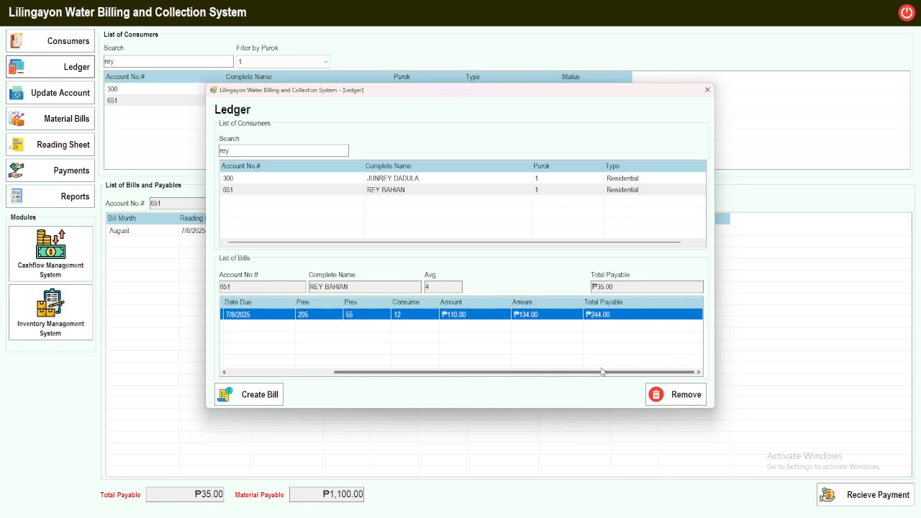
{"action": "left_click", "coordinate": [537, 330]}
{"action": "left_click", "coordinate": [539, 317]}
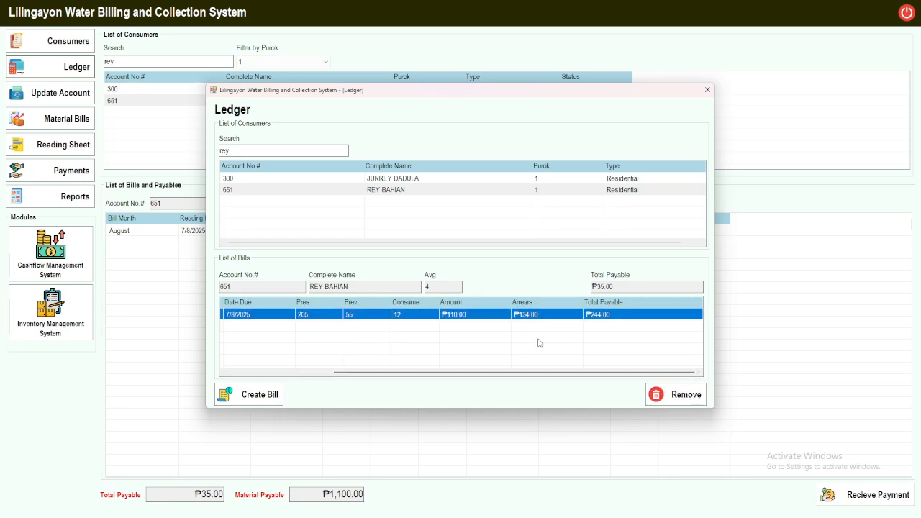
{"action": "left_click", "coordinate": [537, 335]}
{"action": "left_click", "coordinate": [537, 321]}
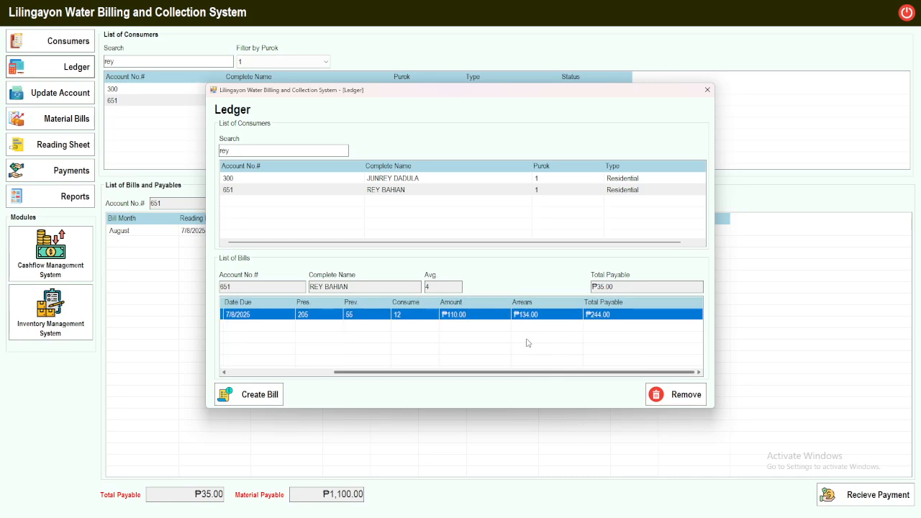
{"action": "left_click", "coordinate": [528, 341]}
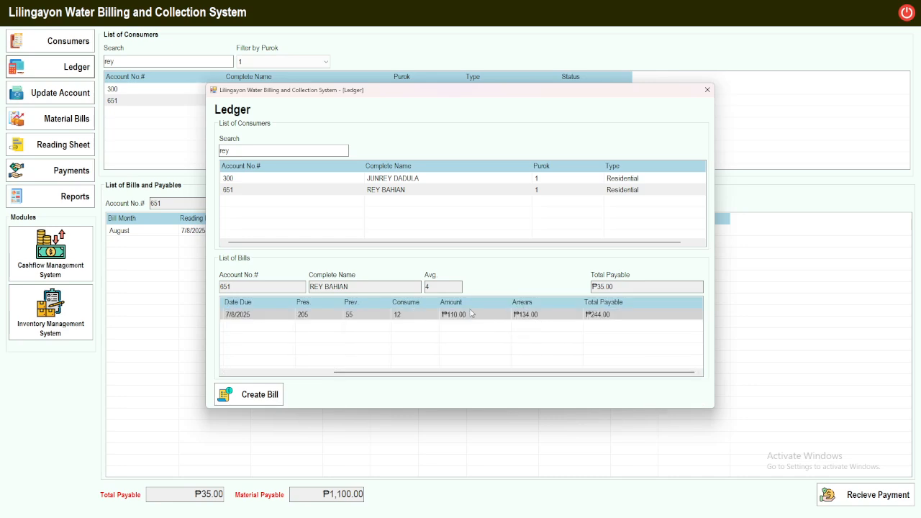
{"action": "left_click", "coordinate": [604, 316]}
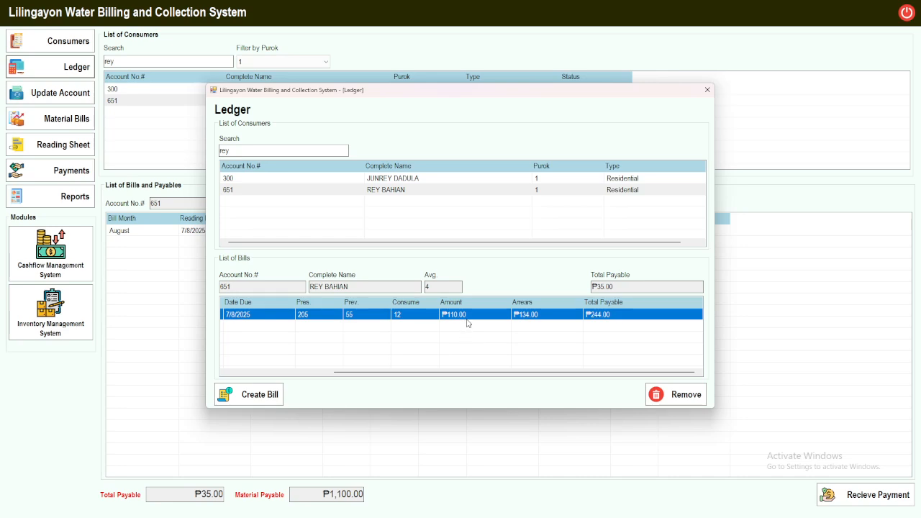
{"action": "left_click", "coordinate": [571, 344]}
{"action": "left_click", "coordinate": [474, 319]}
{"action": "mouse_move", "coordinate": [473, 373]}
{"action": "left_mouse_down"}
{"action": "mouse_move", "coordinate": [396, 372]}
{"action": "mouse_move", "coordinate": [472, 372]}
{"action": "left_mouse_up"}
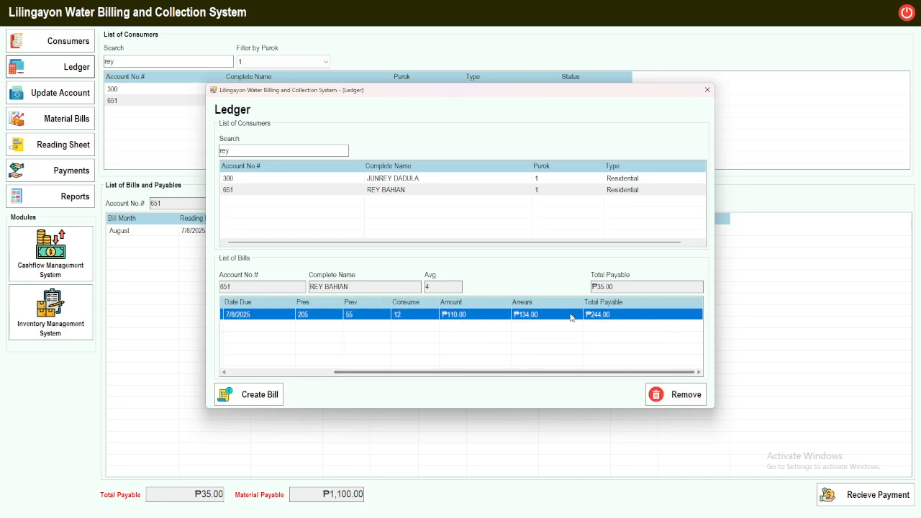
{"action": "left_click", "coordinate": [632, 286]}
{"action": "double_click", "coordinate": [632, 286]}
{"action": "left_click_drag", "start_coordinate": [634, 287], "coordinate": [481, 305]}
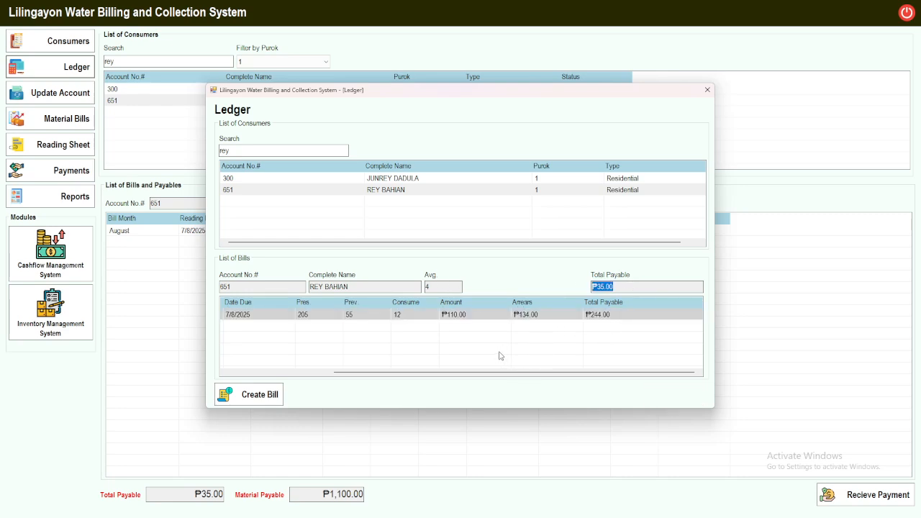
Close the ledger and reselect the same consumer in the main list to view their bills.
{"action": "left_click_drag", "start_coordinate": [508, 372], "coordinate": [347, 366]}
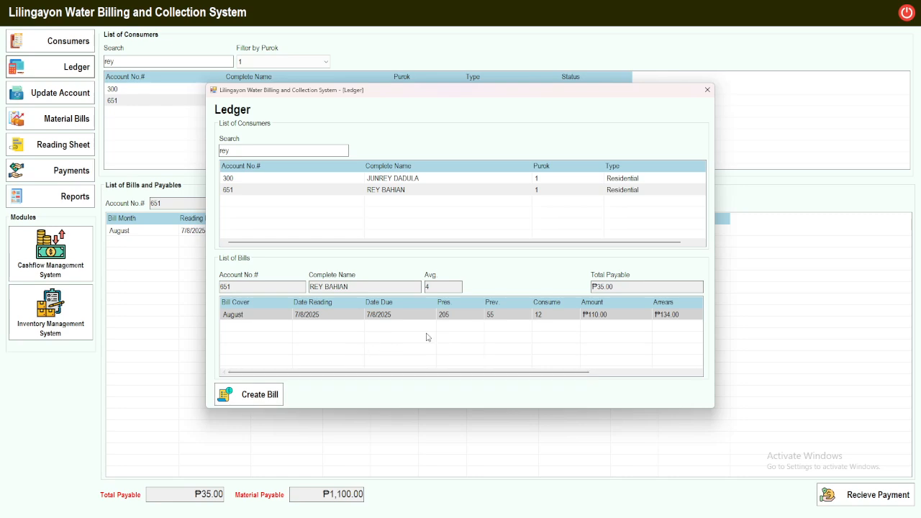
{"action": "left_click", "coordinate": [707, 89]}
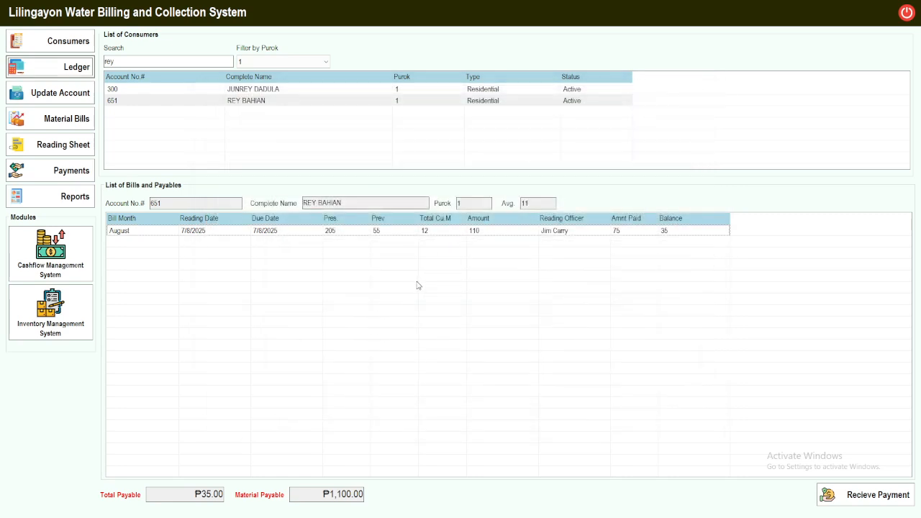
{"action": "left_click", "coordinate": [274, 134]}
{"action": "left_click", "coordinate": [278, 102]}
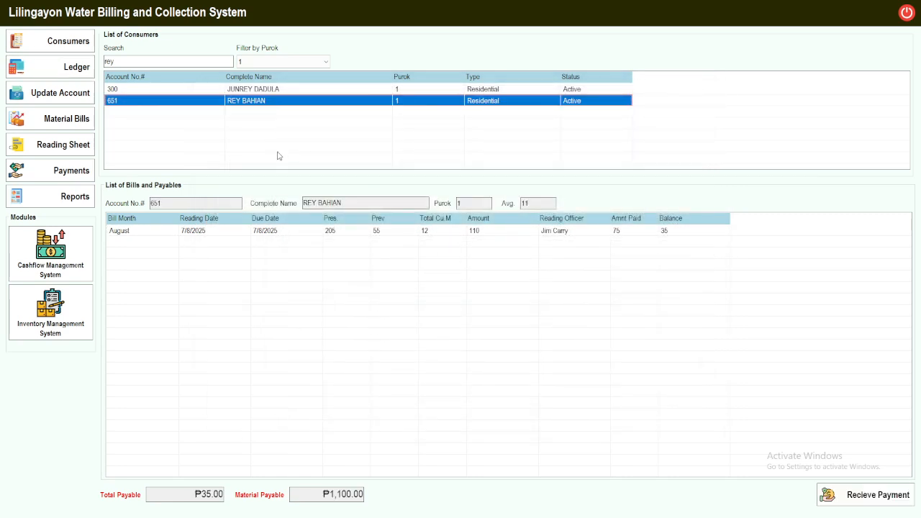
{"action": "left_click", "coordinate": [285, 152]}
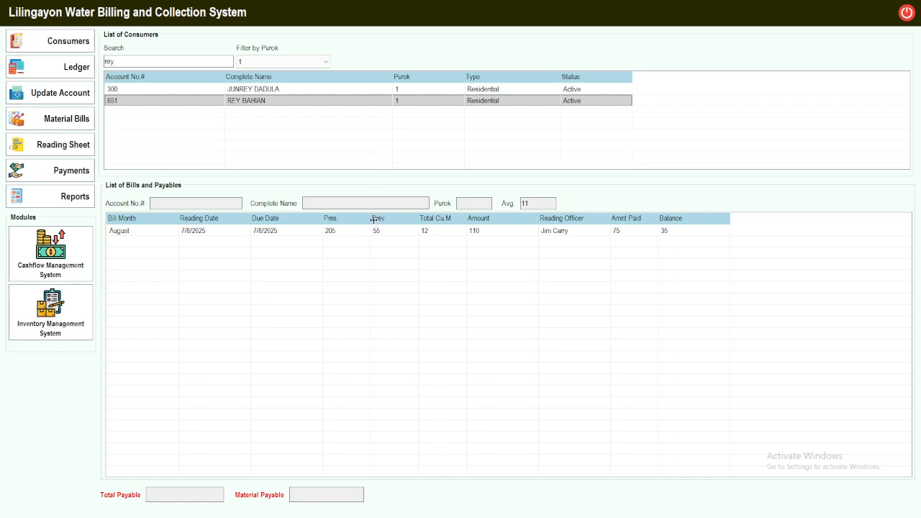
{"action": "left_click", "coordinate": [286, 257]}
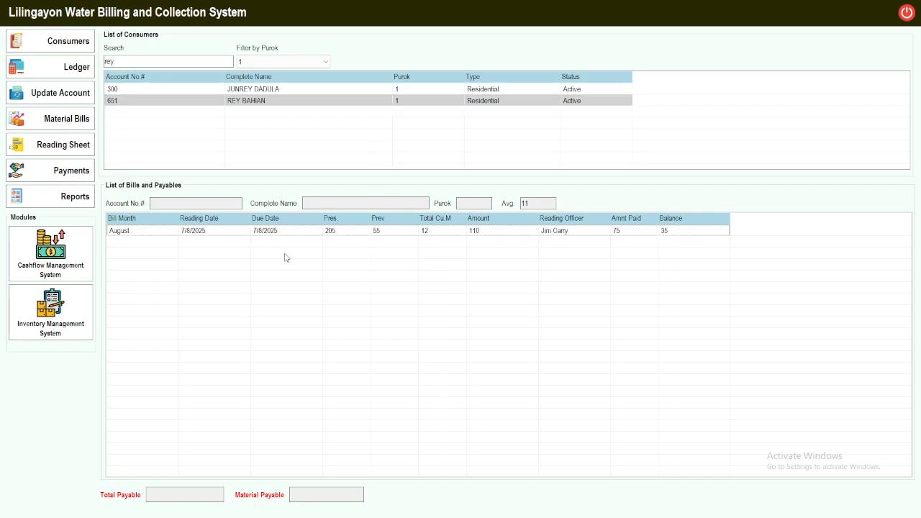
Open the payment records, find the consumer by first name within Purok 1 and open their payment details.
{"action": "left_click", "coordinate": [75, 177]}
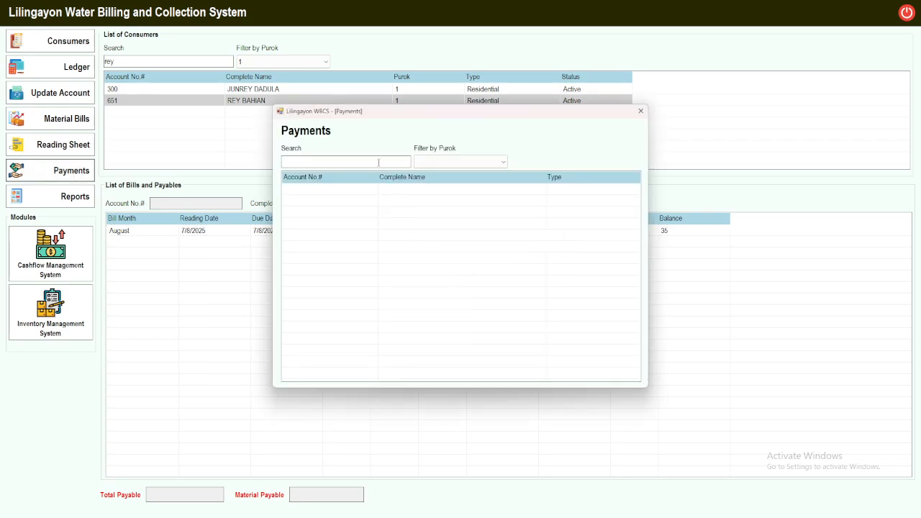
{"action": "type", "text": "rey"}
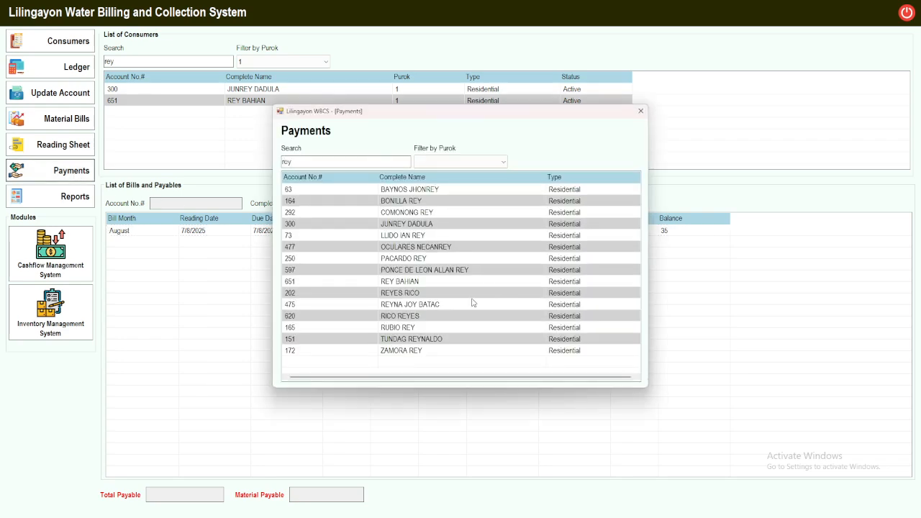
{"action": "left_click", "coordinate": [422, 205]}
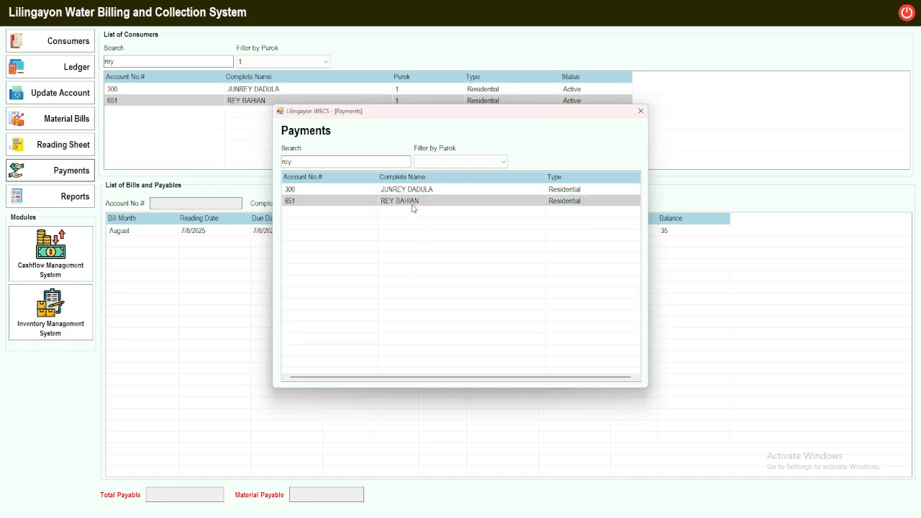
{"action": "double_click", "coordinate": [413, 208]}
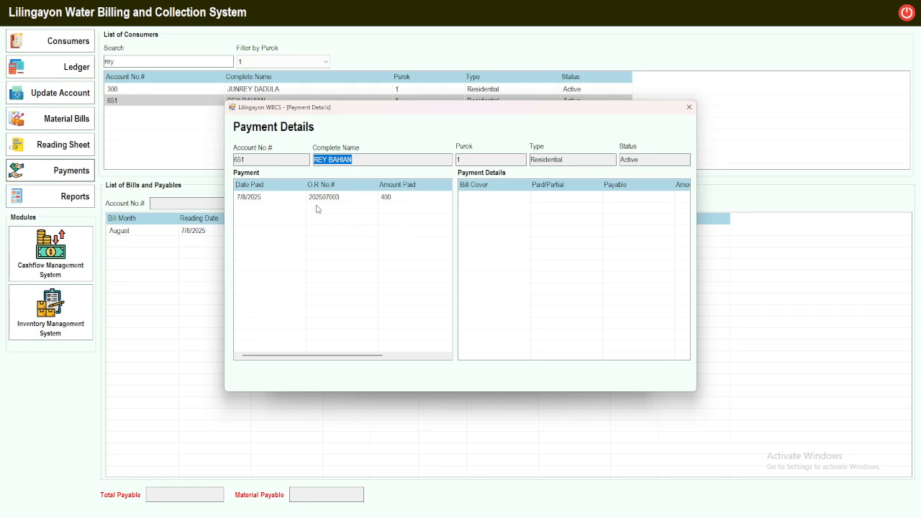
Select the consumer's 400 payment and look through all columns of its breakdown by bill month.
{"action": "left_click", "coordinate": [321, 198]}
{"action": "left_click", "coordinate": [333, 215]}
{"action": "left_click", "coordinate": [333, 200]}
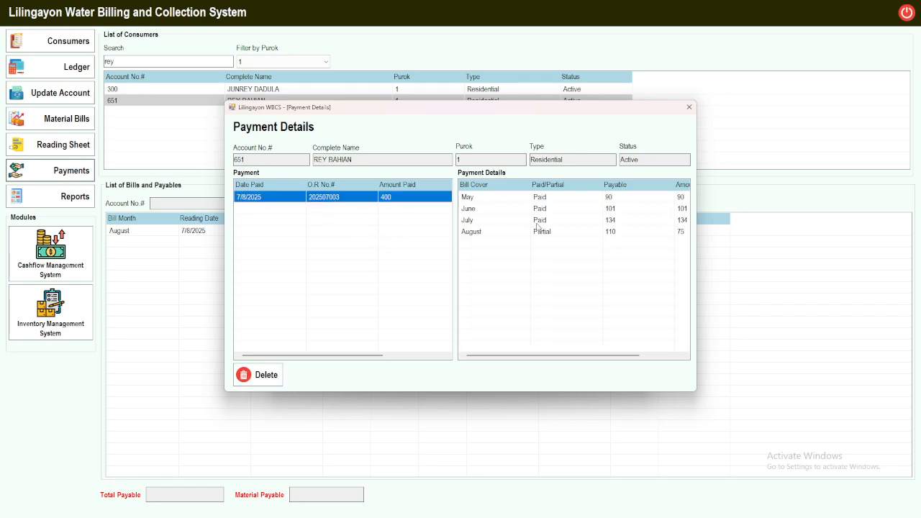
{"action": "left_click_drag", "start_coordinate": [521, 356], "coordinate": [500, 326]}
{"action": "left_click_drag", "start_coordinate": [587, 356], "coordinate": [530, 328]}
{"action": "left_click_drag", "start_coordinate": [563, 354], "coordinate": [606, 366]}
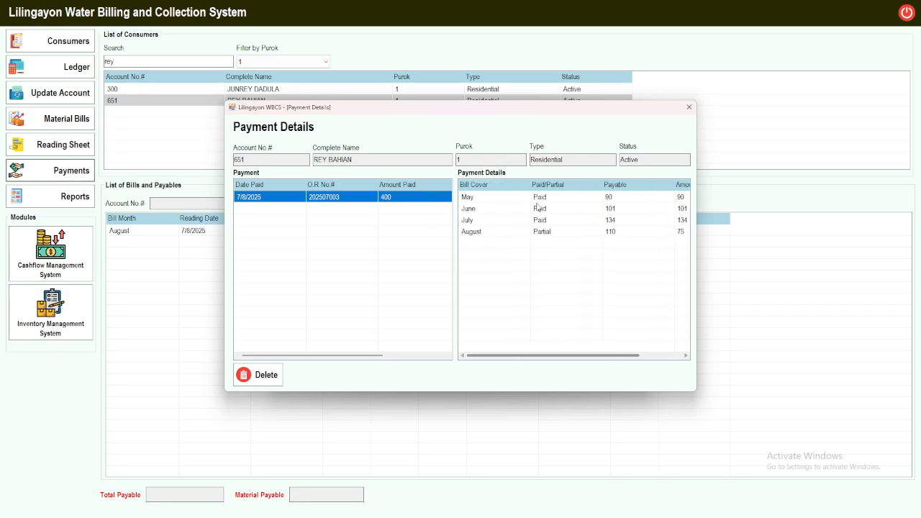
Check the paid or partial status and payable amount of each bill from May to August covered by the payment.
{"action": "left_click", "coordinate": [538, 201]}
{"action": "left_click", "coordinate": [540, 211]}
{"action": "left_click", "coordinate": [548, 220]}
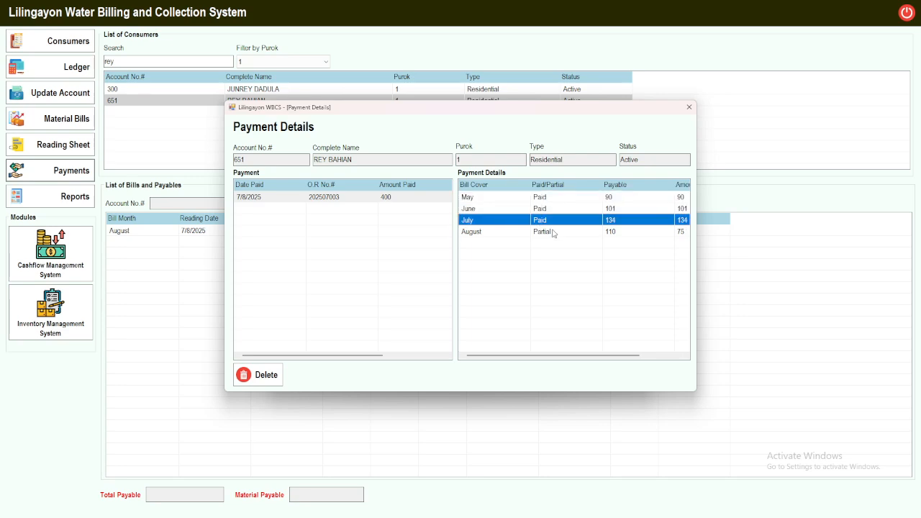
{"action": "left_click", "coordinate": [551, 232]}
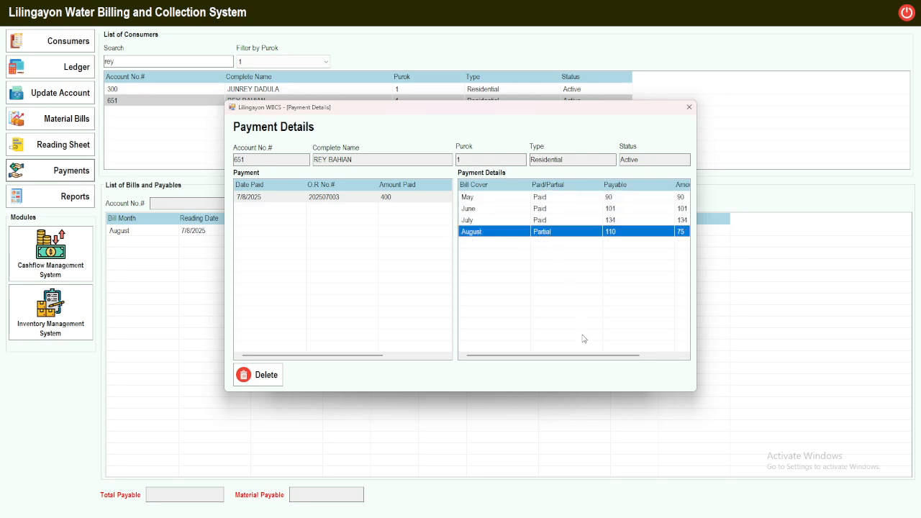
{"action": "mouse_move", "coordinate": [561, 356]}
{"action": "left_mouse_down"}
{"action": "mouse_move", "coordinate": [576, 358]}
{"action": "mouse_move", "coordinate": [559, 357]}
{"action": "left_mouse_up"}
{"action": "left_click", "coordinate": [411, 290]}
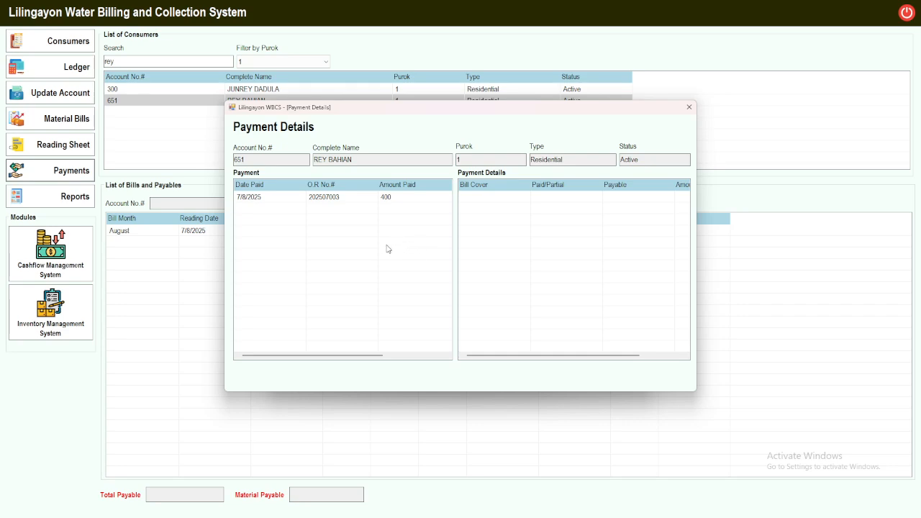
Delete the consumer's 400 payment record and close the payment windows.
{"action": "left_click", "coordinate": [350, 198]}
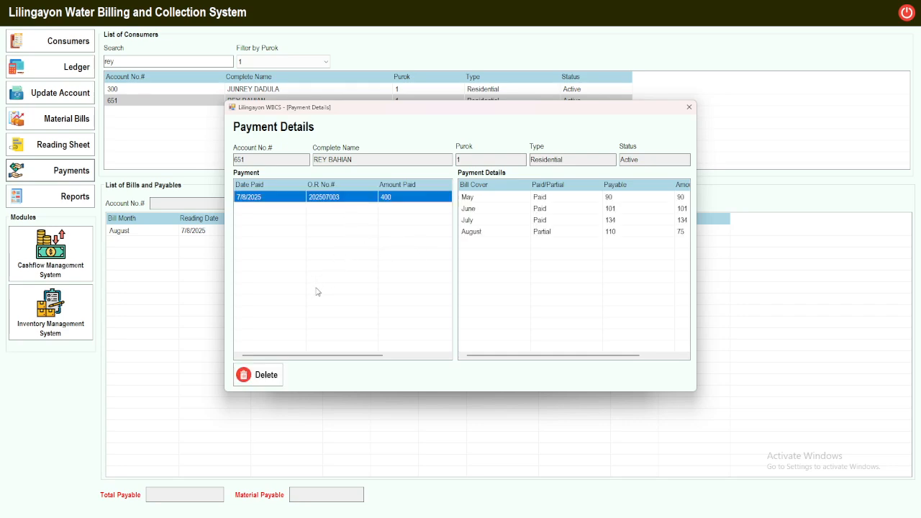
{"action": "left_click", "coordinate": [268, 373]}
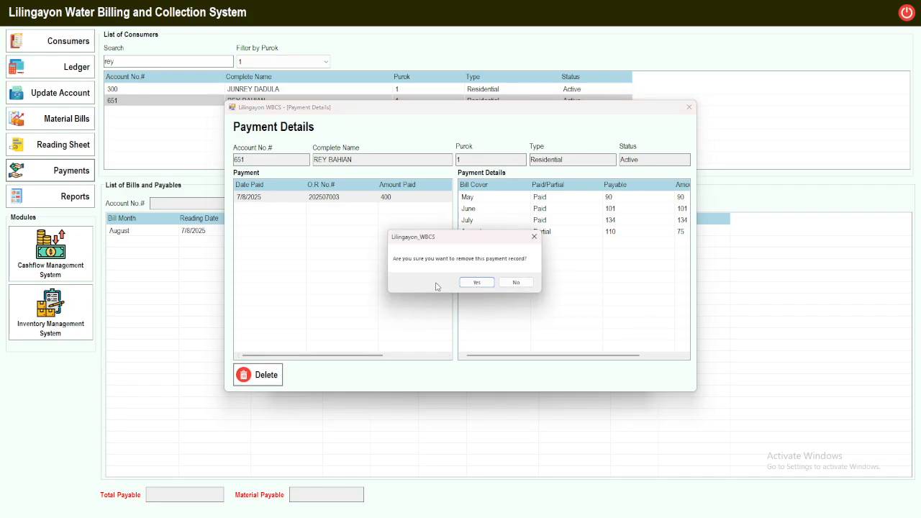
{"action": "left_click", "coordinate": [475, 285]}
{"action": "left_click", "coordinate": [464, 284]}
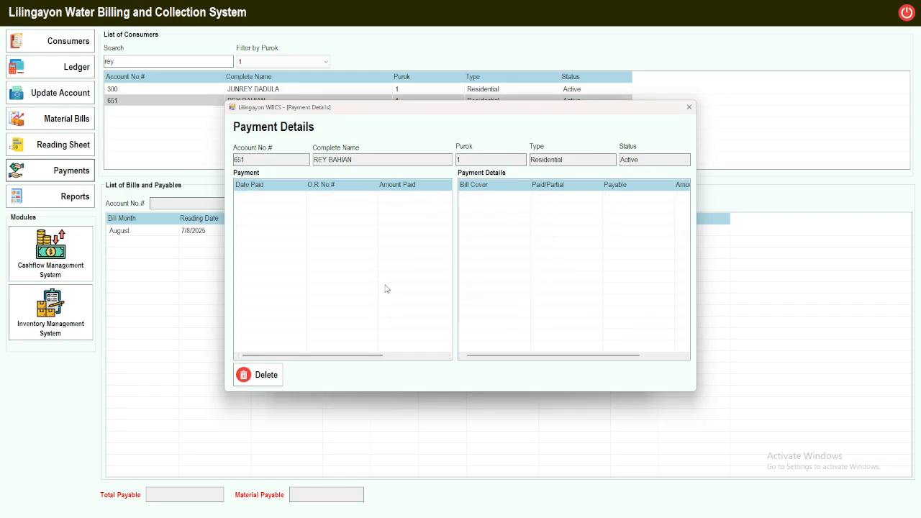
{"action": "left_click", "coordinate": [689, 107]}
{"action": "left_click", "coordinate": [638, 109]}
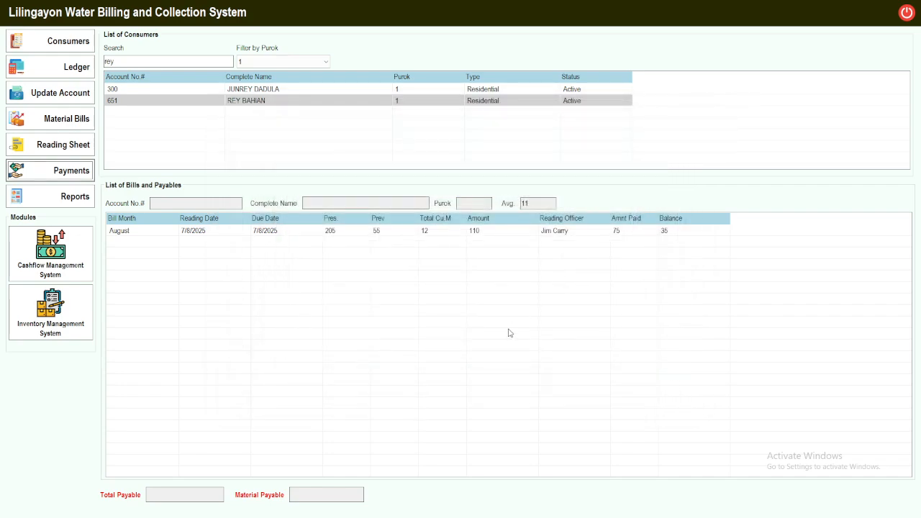
Reload the consumer's bills in the main list and check their balances and total payable after the deletion.
{"action": "left_click", "coordinate": [268, 102]}
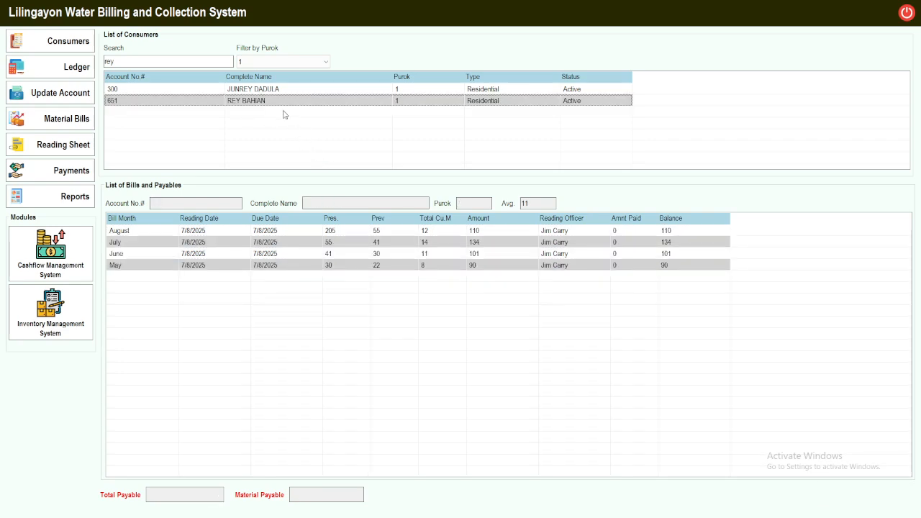
{"action": "left_click", "coordinate": [266, 89]}
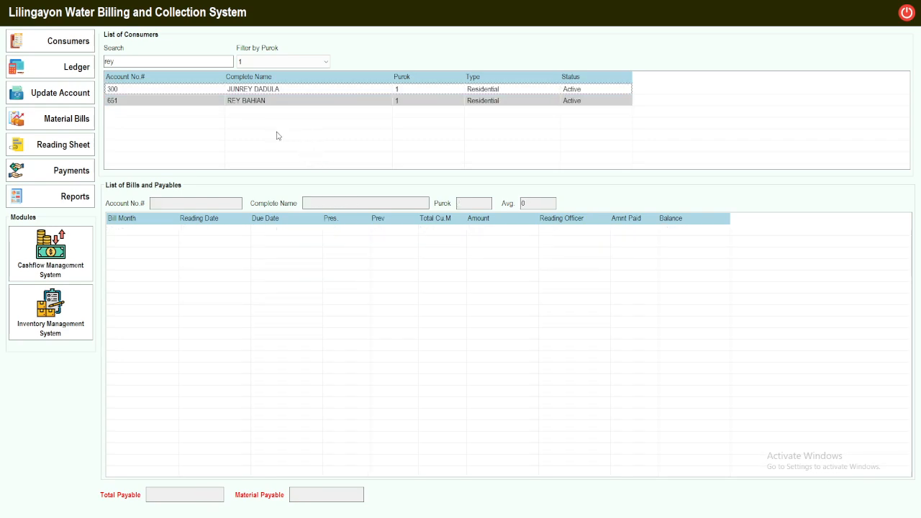
{"action": "left_click", "coordinate": [267, 105]}
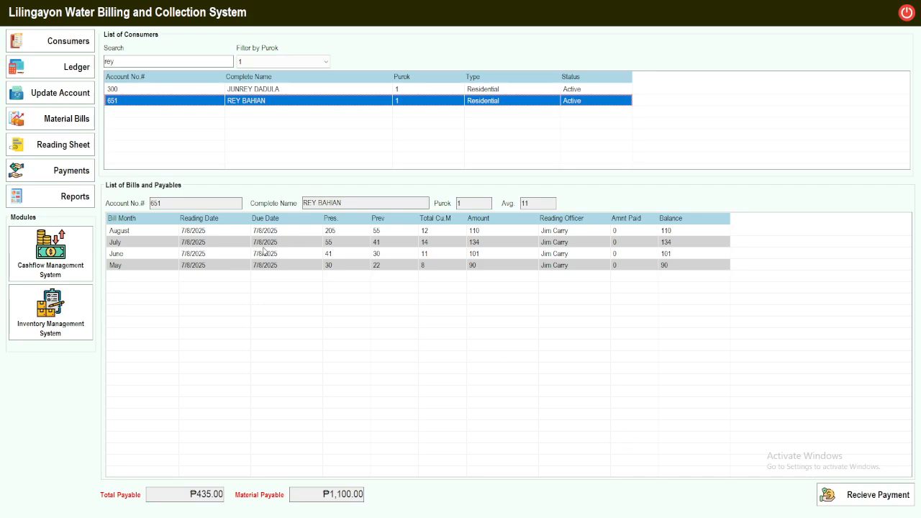
{"action": "left_click", "coordinate": [208, 494]}
Reopen the consumer's payment details to check for remaining payment records, and close both payment windows.
{"action": "left_click", "coordinate": [278, 104]}
{"action": "left_click", "coordinate": [78, 171]}
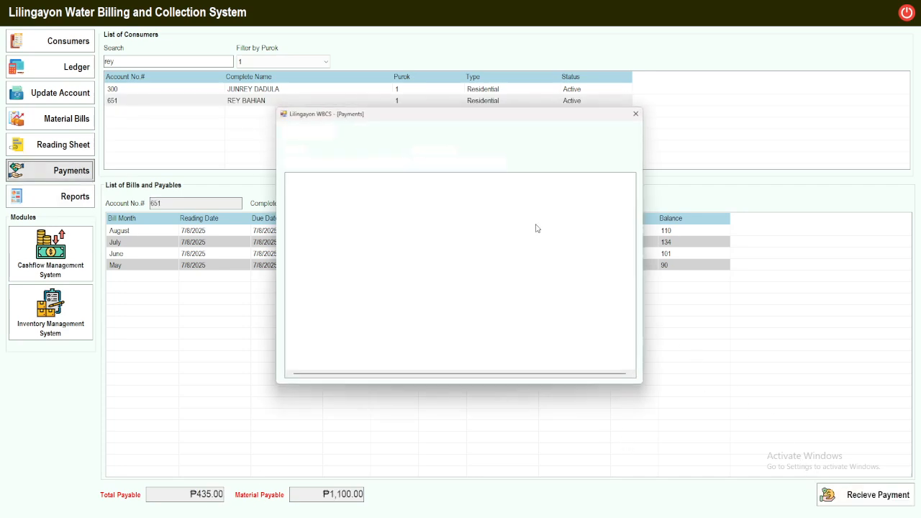
{"action": "double_click", "coordinate": [502, 209]}
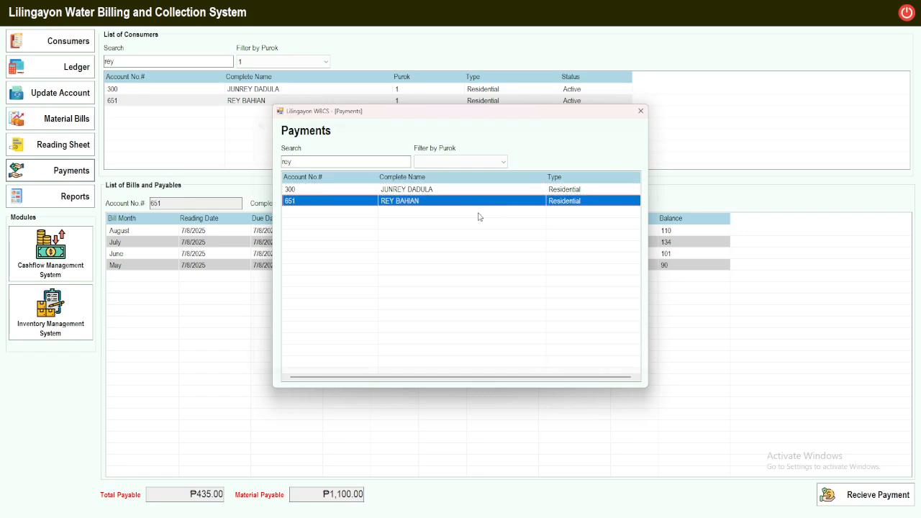
{"action": "left_click", "coordinate": [689, 107]}
{"action": "left_click", "coordinate": [640, 112]}
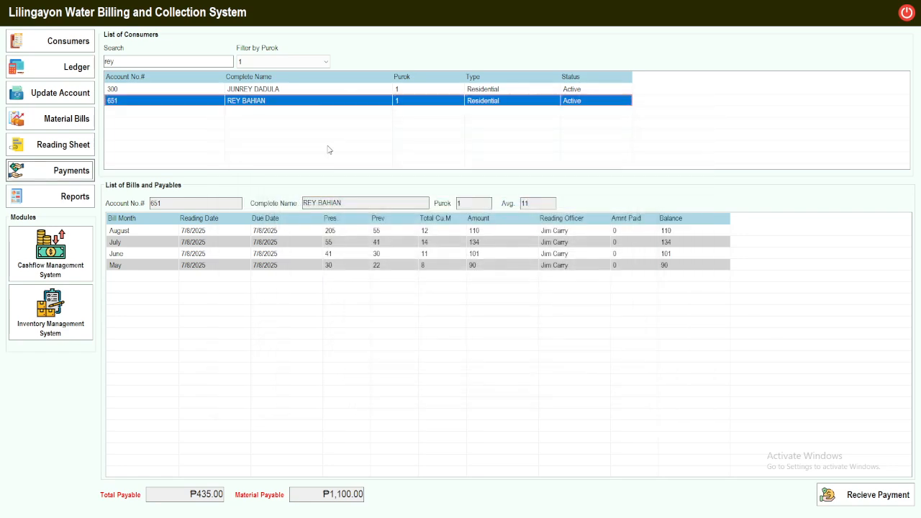
Receive a payment of 300 for the consumer, generate the printable receipt and close its preview.
{"action": "left_click", "coordinate": [174, 100]}
{"action": "left_click", "coordinate": [291, 149]}
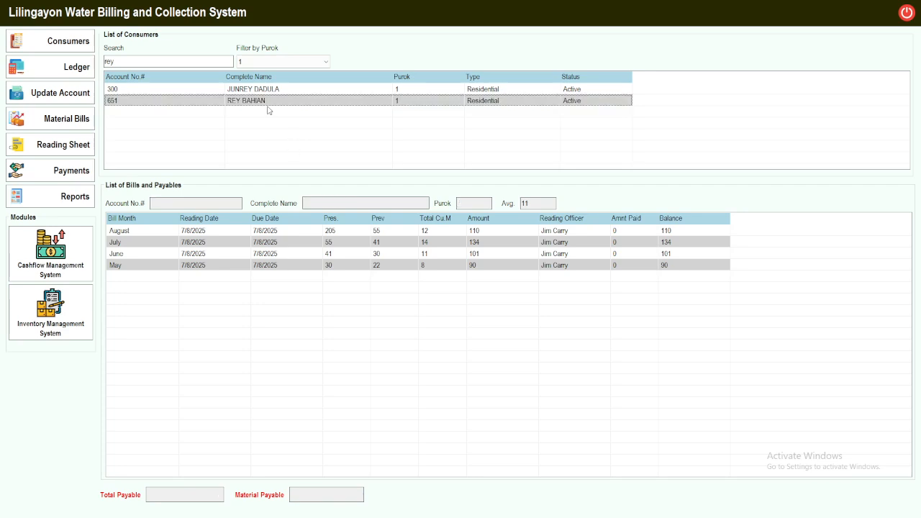
{"action": "left_click", "coordinate": [276, 102]}
{"action": "left_click", "coordinate": [859, 493]}
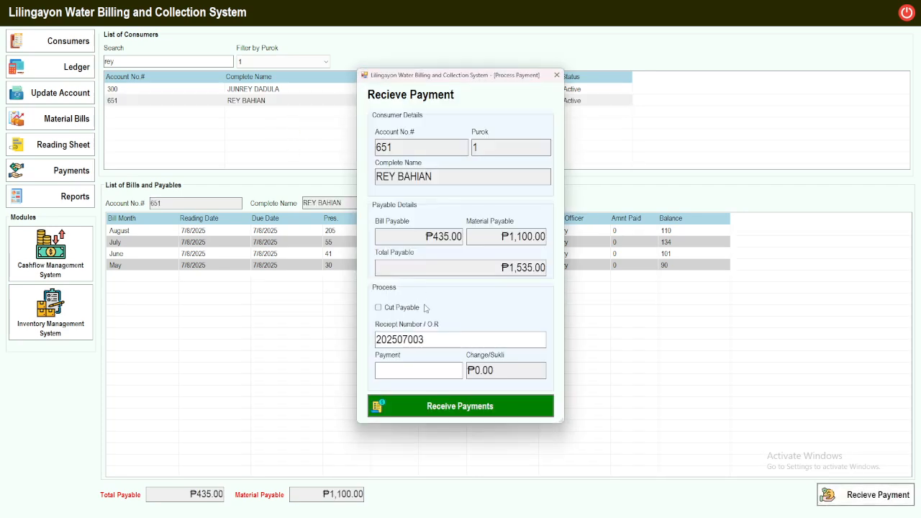
{"action": "type", "text": "300"}
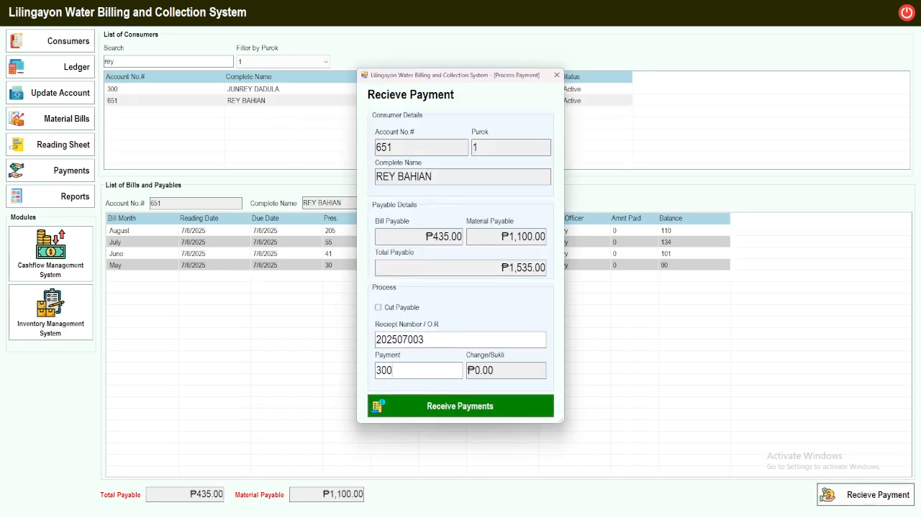
{"action": "left_click", "coordinate": [488, 407]}
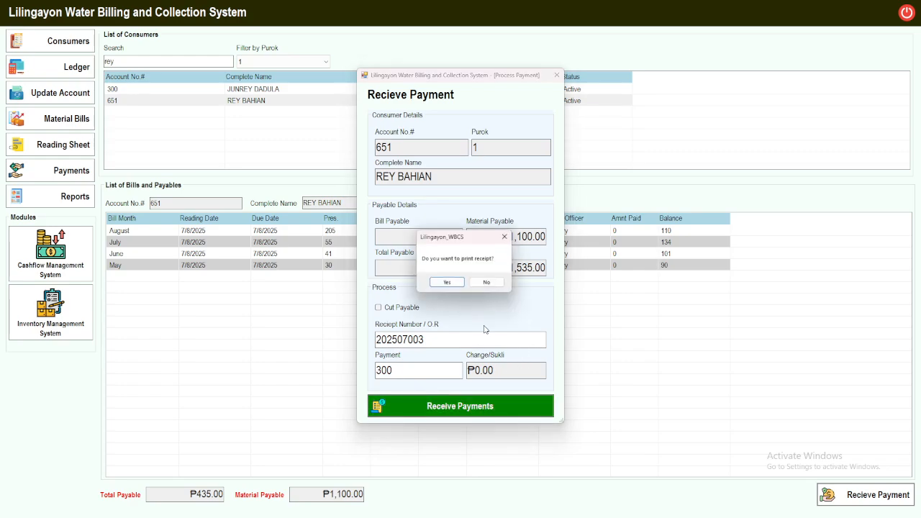
{"action": "left_click", "coordinate": [454, 285]}
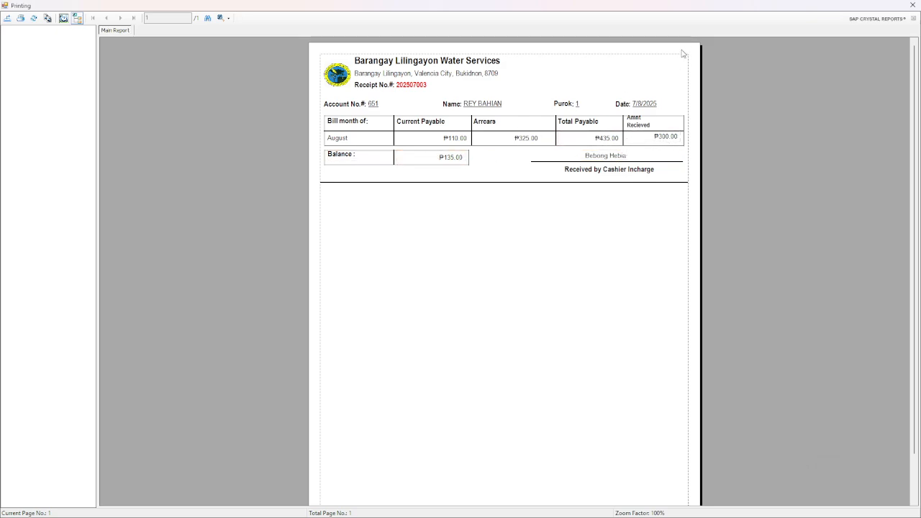
{"action": "left_click", "coordinate": [911, 5]}
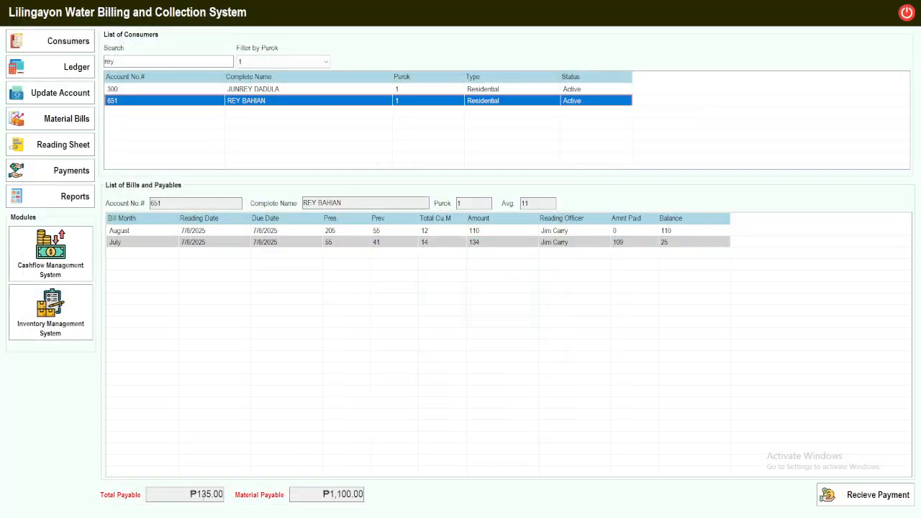
Check the consumer's total payable following the 300 payment.
{"action": "left_click_drag", "start_coordinate": [187, 494], "coordinate": [242, 491]}
{"action": "left_click", "coordinate": [336, 436]}
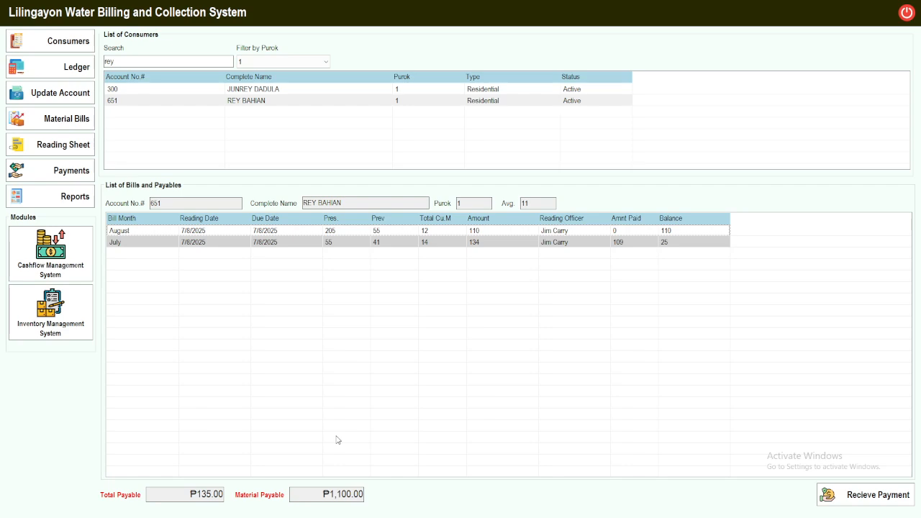